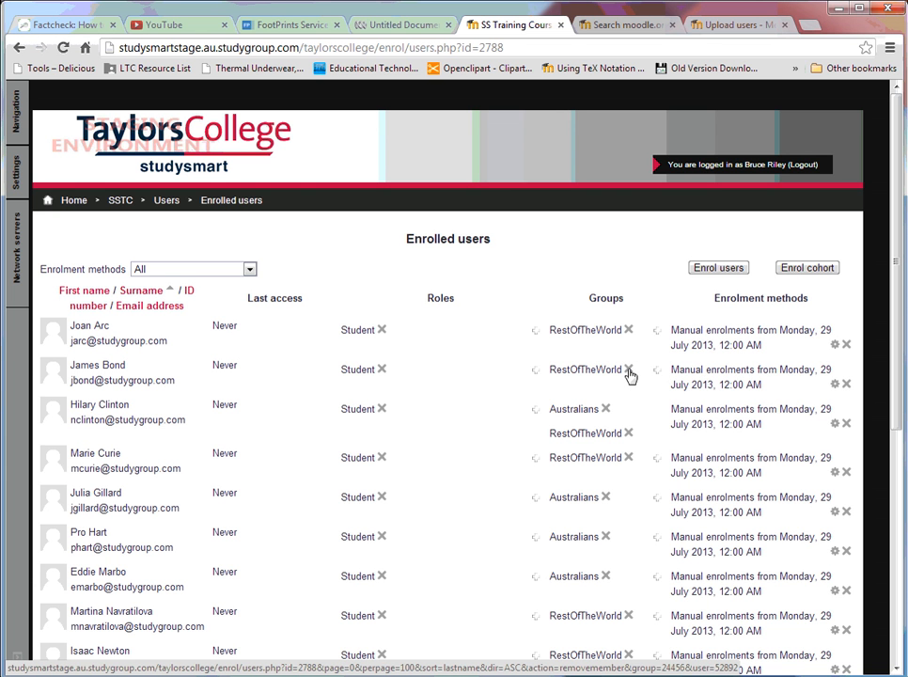
Step: Unenrol James Bond from the SS Training Course
{"action": "left_click", "coordinate": [846, 385]}
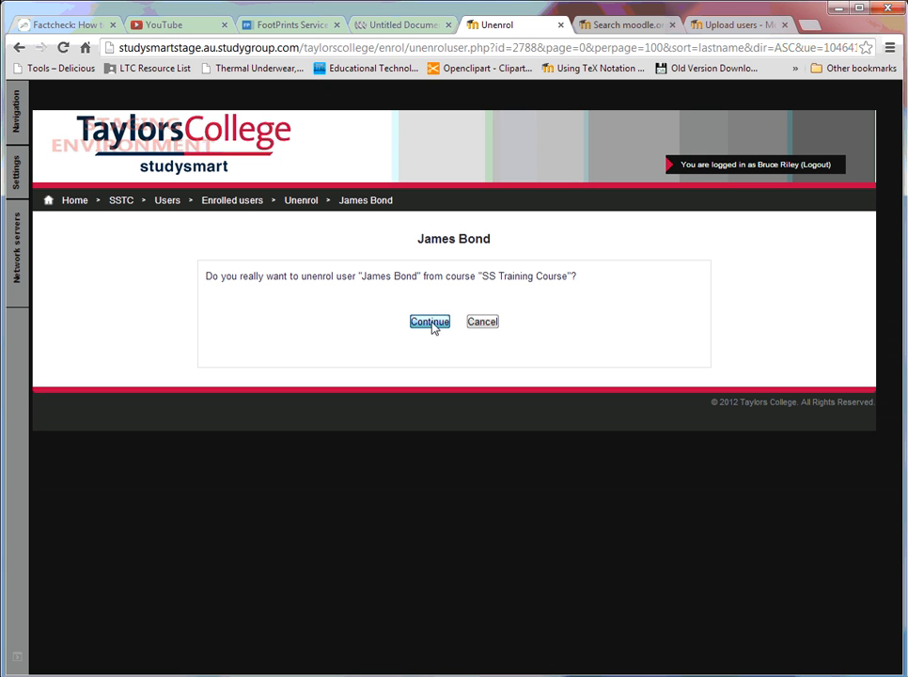
{"action": "left_click", "coordinate": [432, 322]}
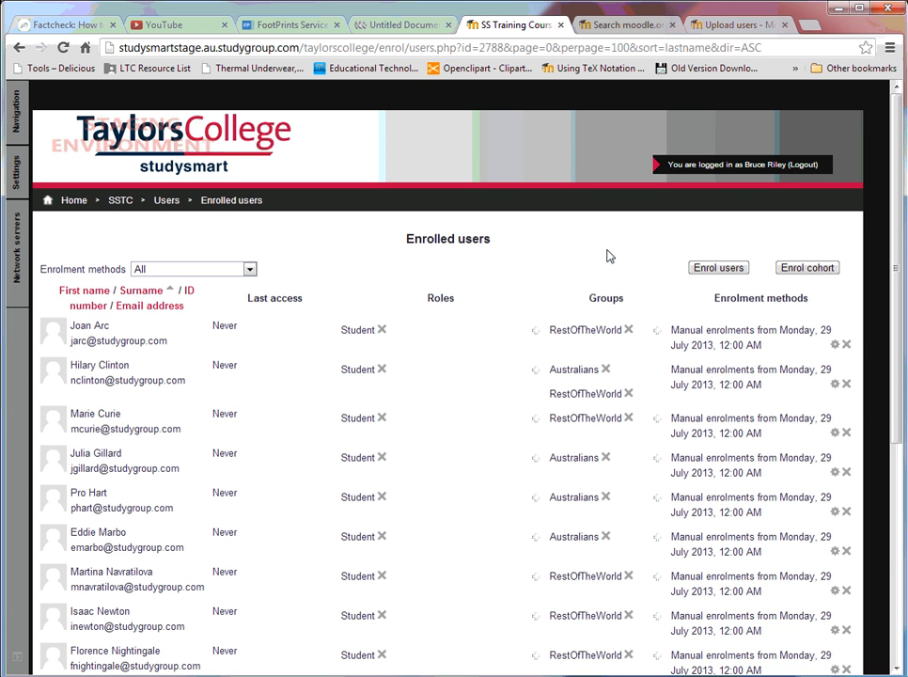
Step: Search for albert einstein and enrol him in the course with the Teacher role
{"action": "left_click", "coordinate": [714, 269]}
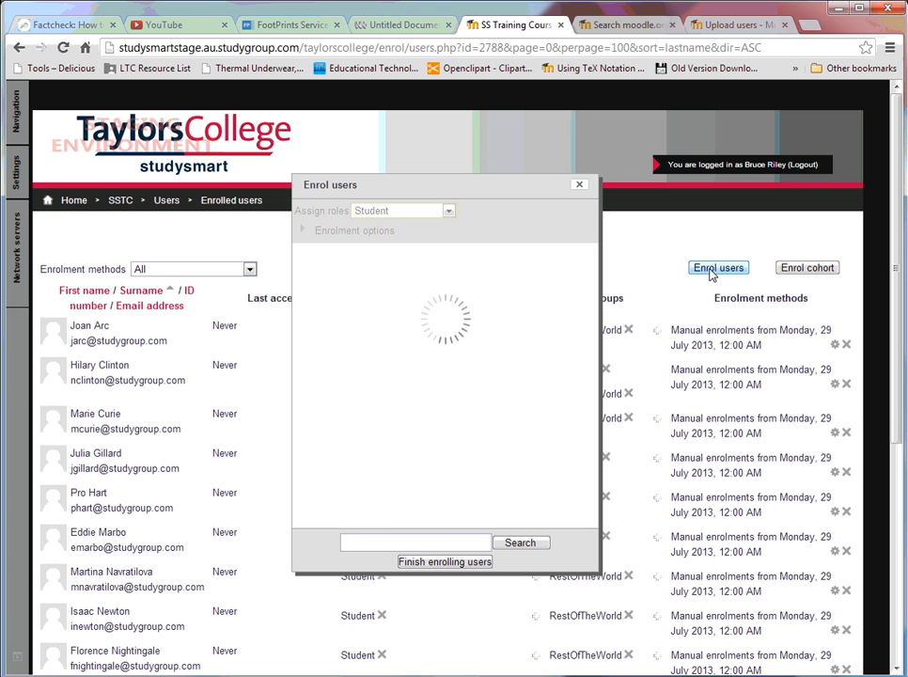
{"action": "left_click", "coordinate": [421, 543]}
{"action": "type", "text": "al"}
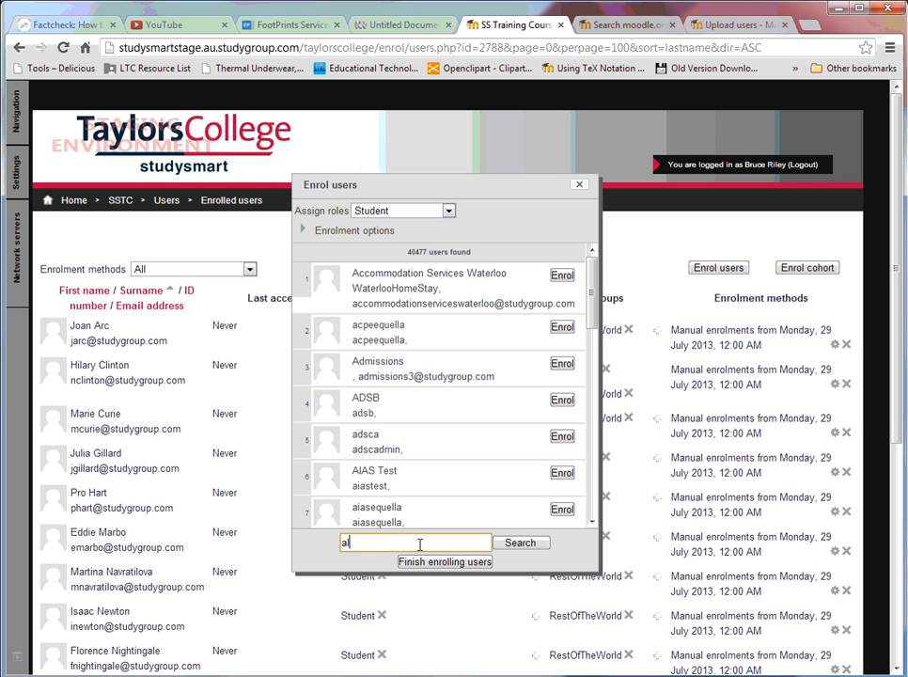
{"action": "type", "text": "bert einstein"}
{"action": "left_click", "coordinate": [519, 544]}
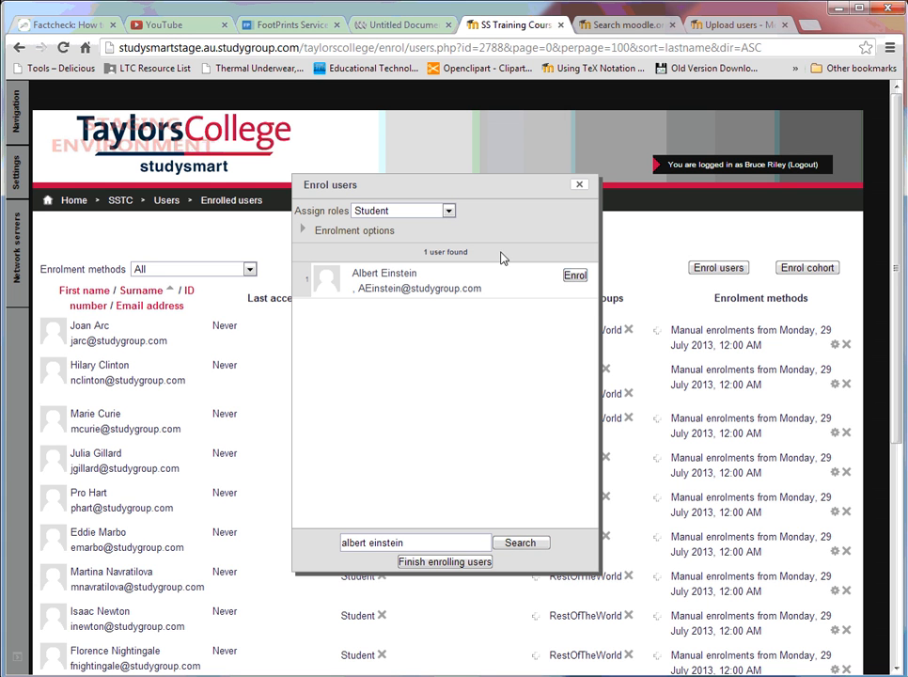
{"action": "left_click", "coordinate": [449, 212]}
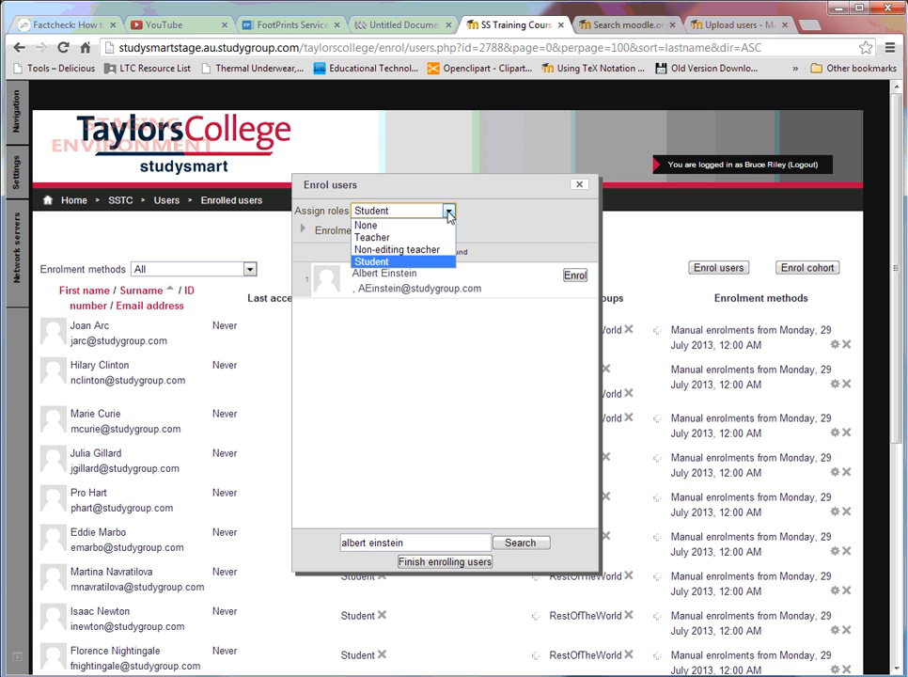
{"action": "left_click", "coordinate": [435, 238]}
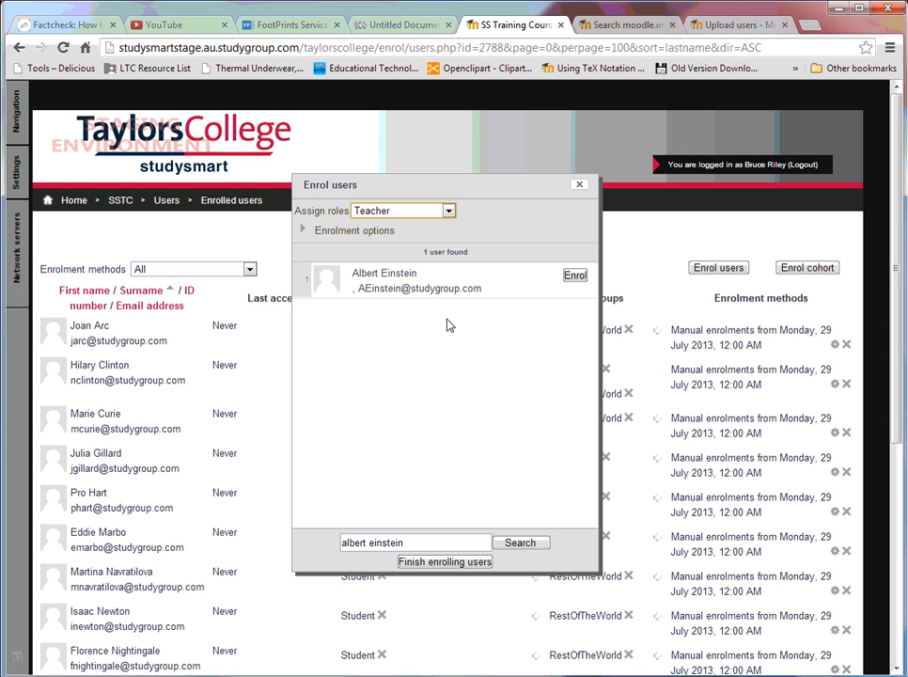
{"action": "left_click", "coordinate": [520, 544]}
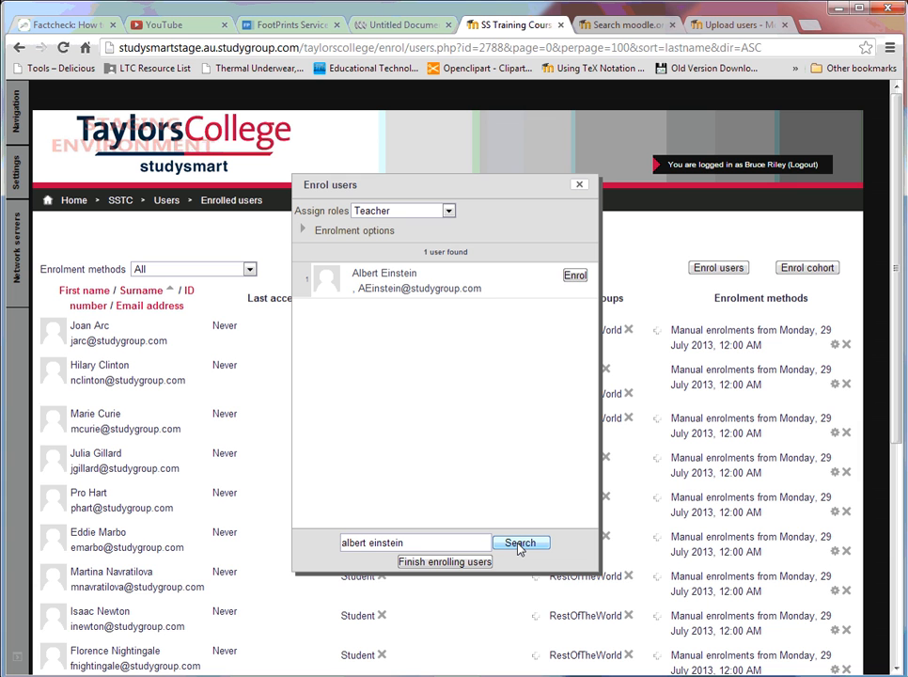
{"action": "left_click", "coordinate": [574, 277]}
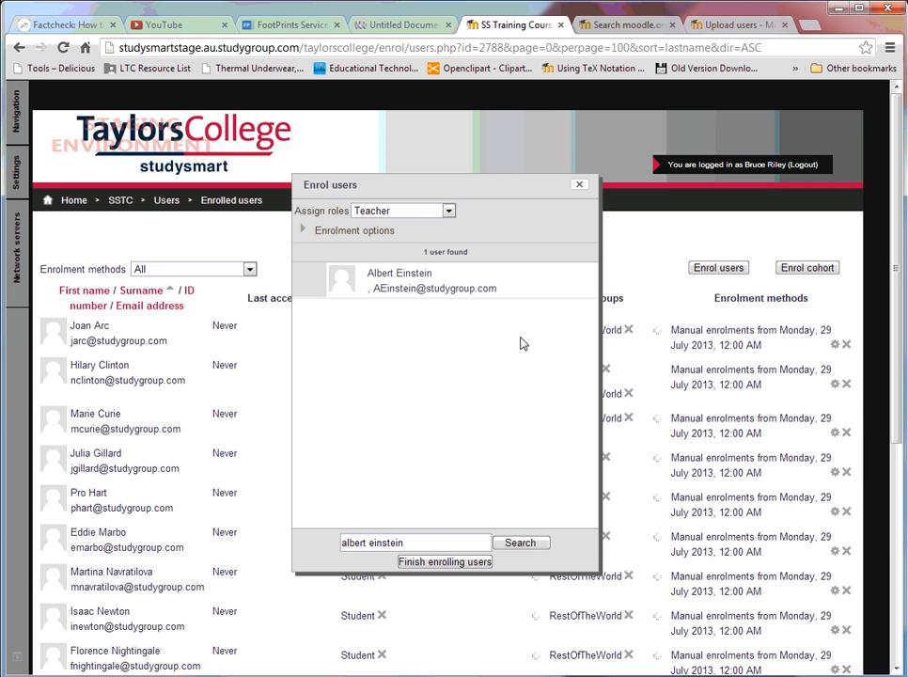
{"action": "left_click", "coordinate": [432, 563]}
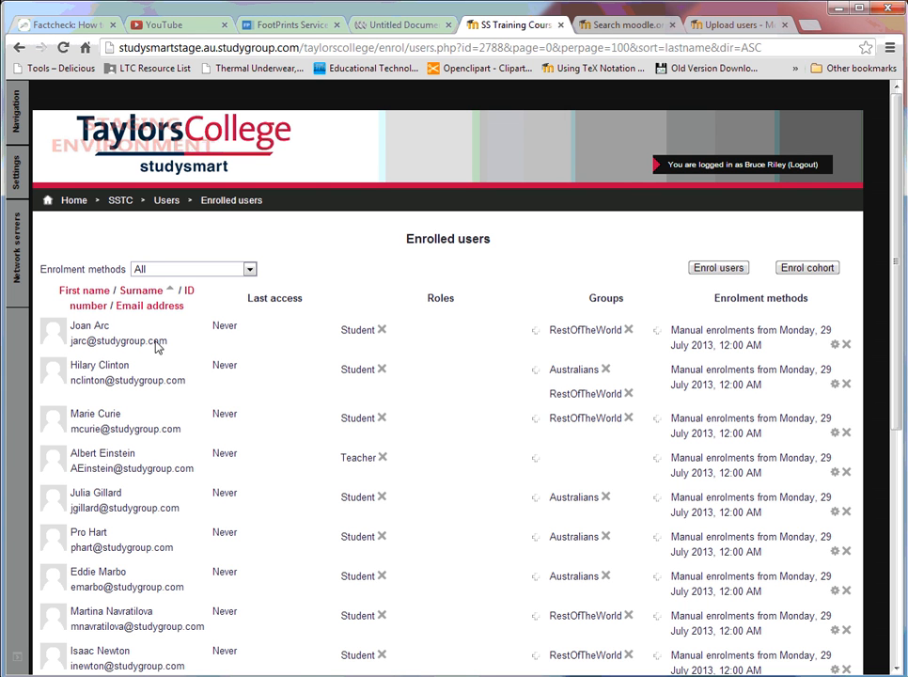
Step: Remove Hilary Clinton from the Australians group's members and return to the groups overview
{"action": "mouse_move", "coordinate": [17, 181]}
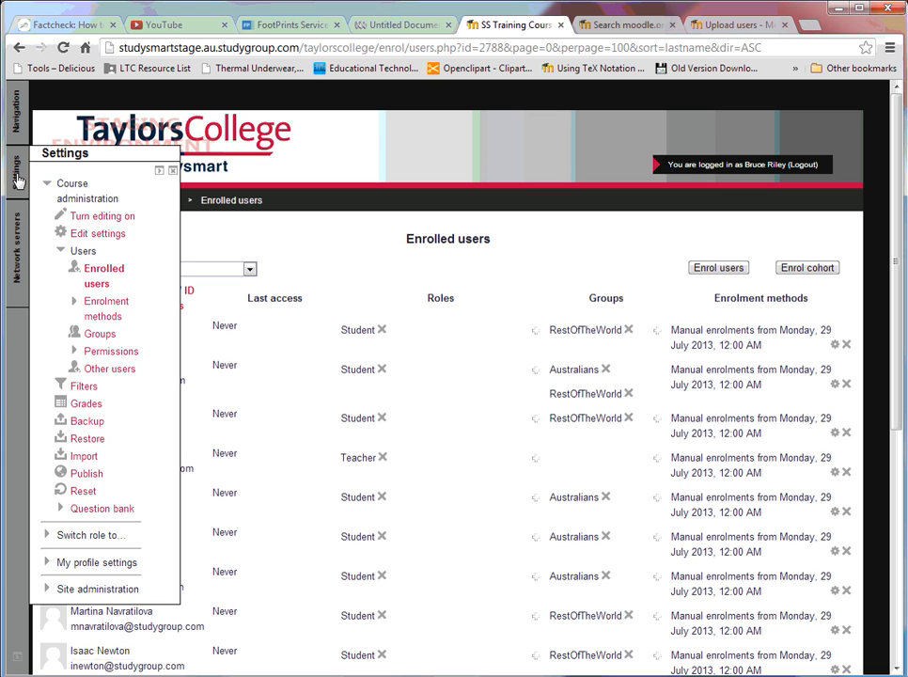
{"action": "left_click", "coordinate": [98, 338]}
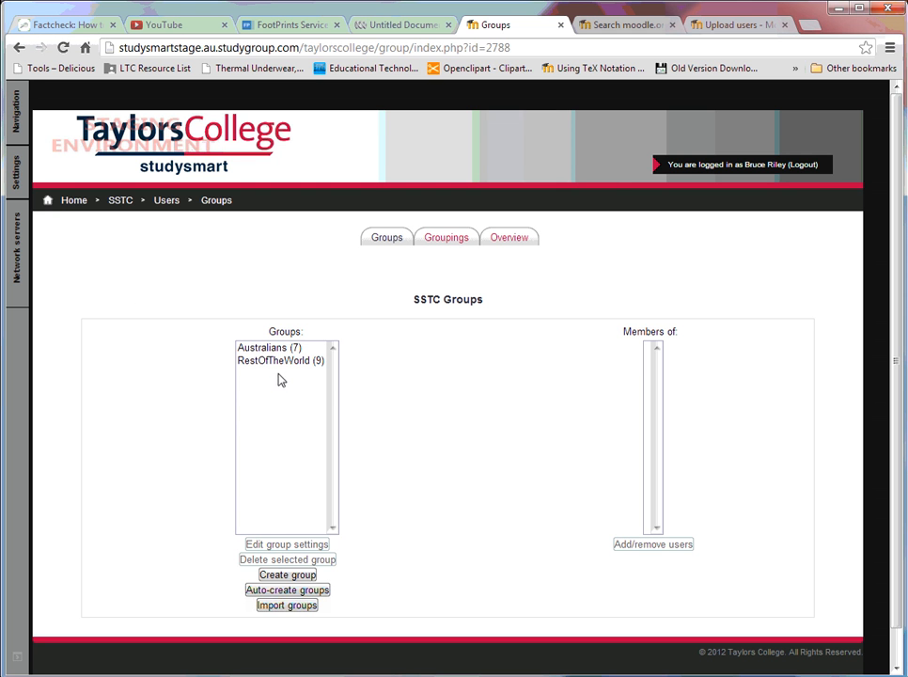
{"action": "left_click", "coordinate": [275, 349]}
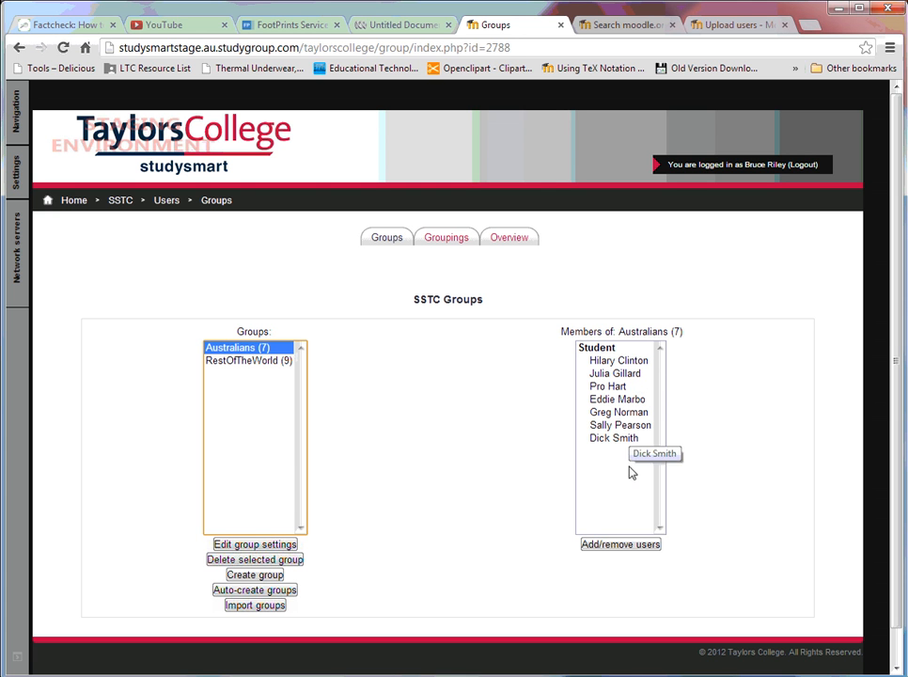
{"action": "left_click", "coordinate": [617, 547]}
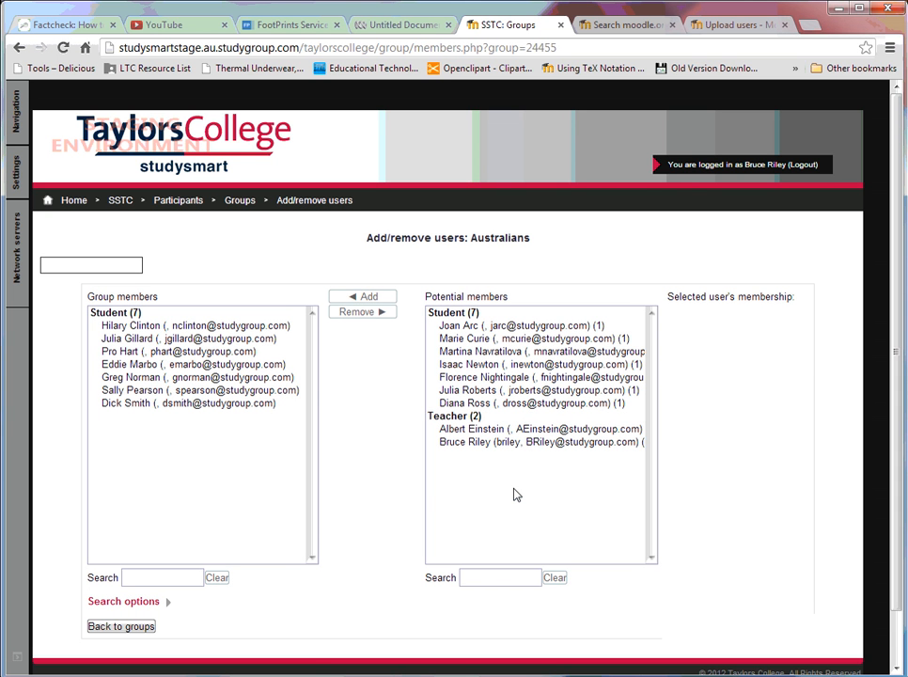
{"action": "left_click", "coordinate": [226, 326]}
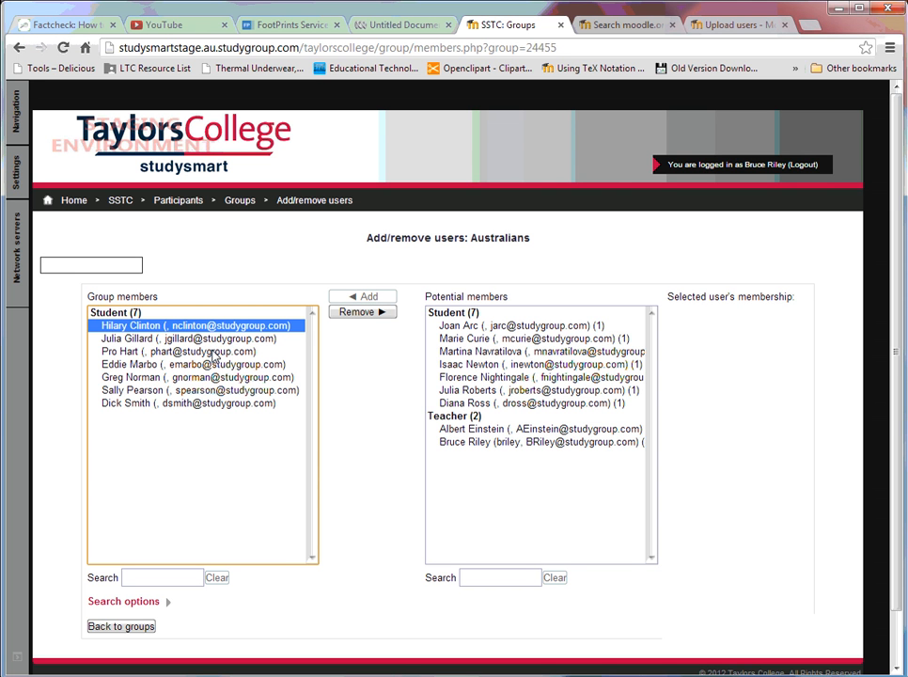
{"action": "left_click", "coordinate": [215, 351], "text": "ctrl"}
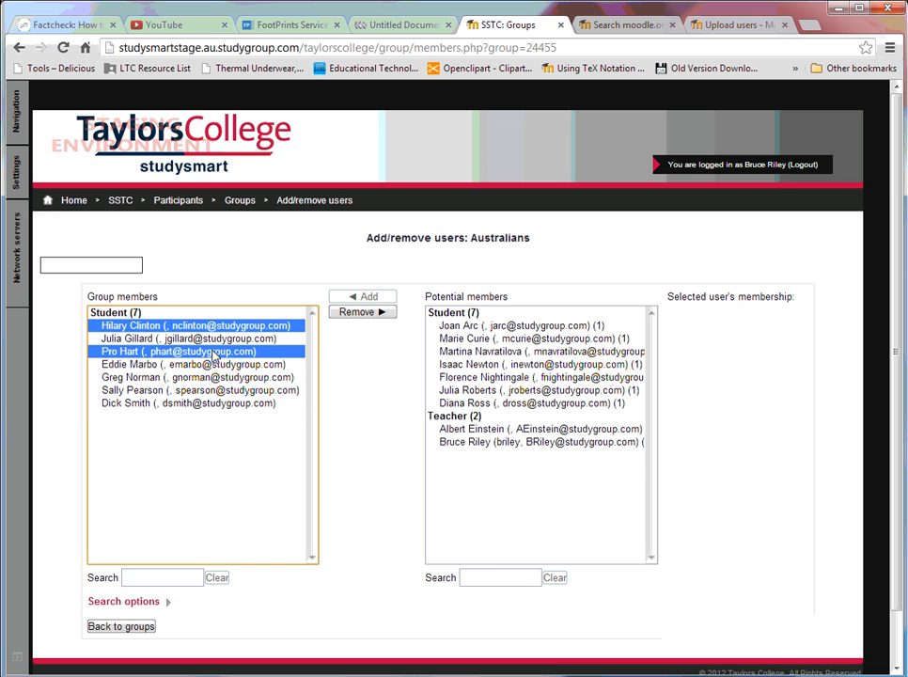
{"action": "left_click", "coordinate": [211, 365], "text": "ctrl"}
{"action": "left_click", "coordinate": [210, 378], "text": "ctrl"}
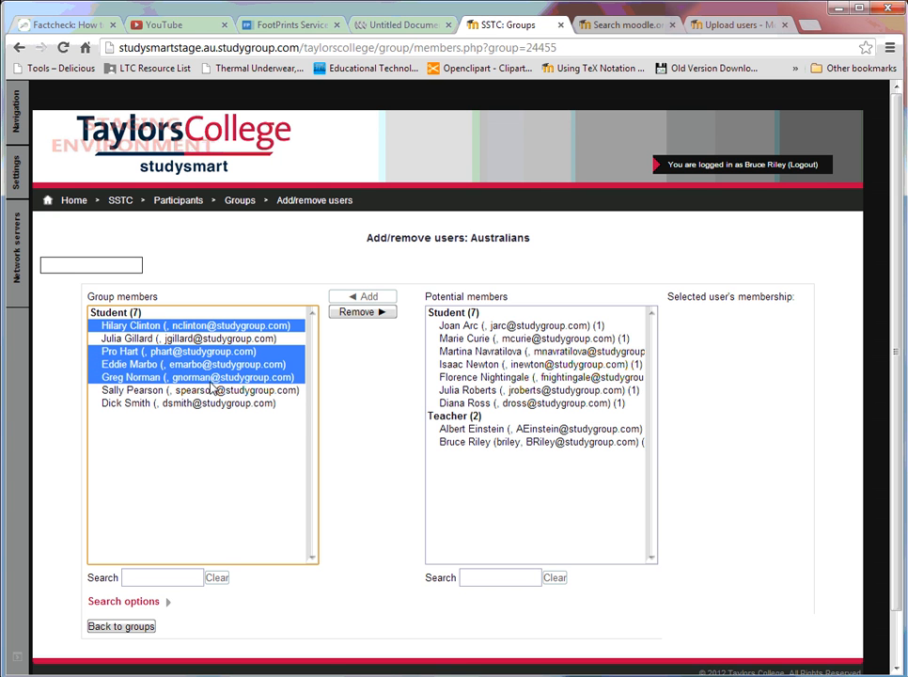
{"action": "left_click", "coordinate": [204, 327]}
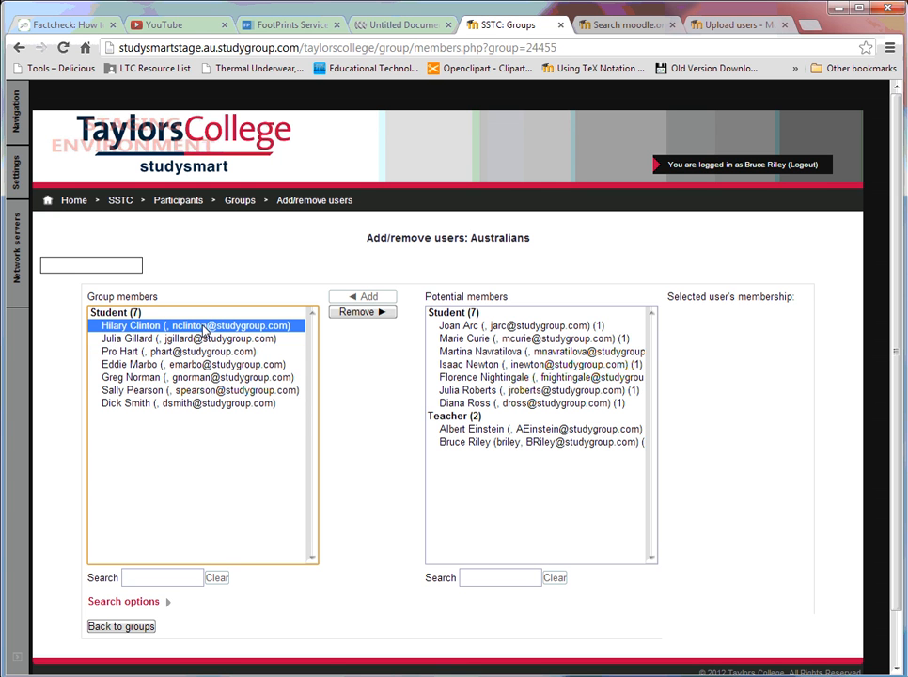
{"action": "left_click", "coordinate": [358, 318]}
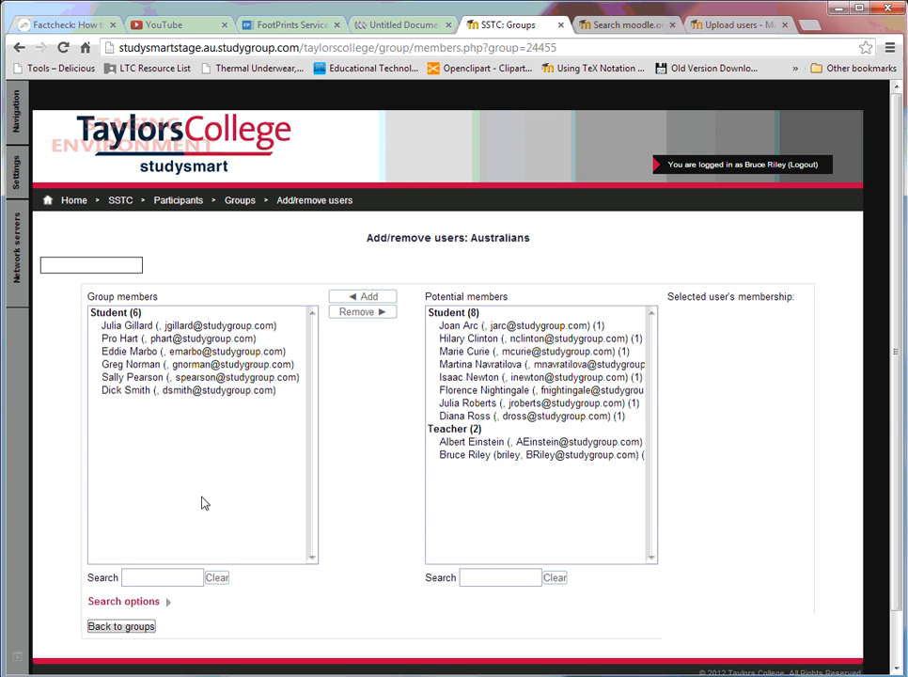
{"action": "left_click", "coordinate": [141, 634]}
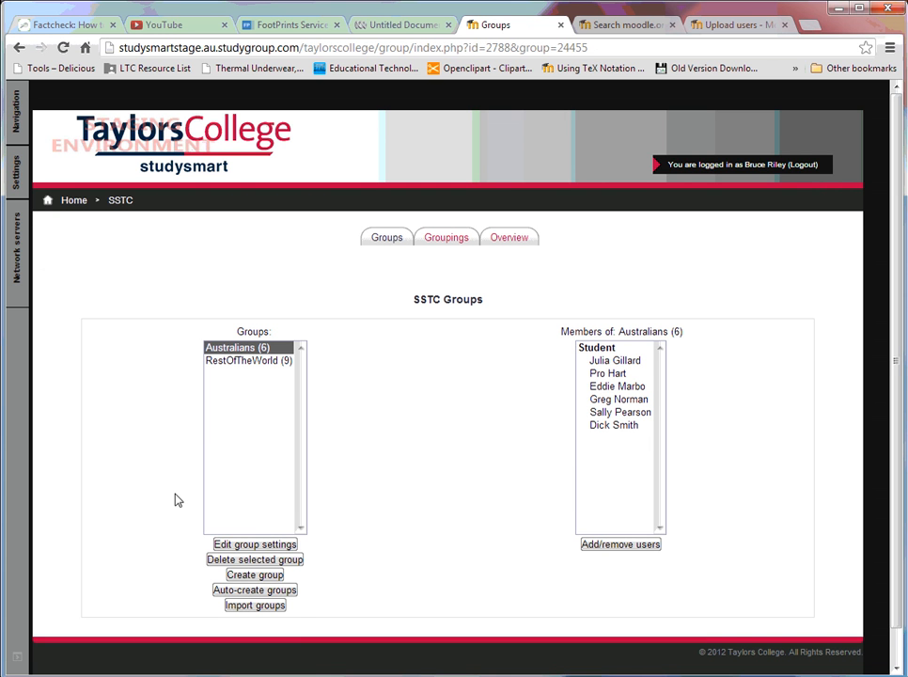
Step: Remove Greg Norman from the RestOfTheWorld group and return to the groups overview
{"action": "left_click", "coordinate": [260, 364]}
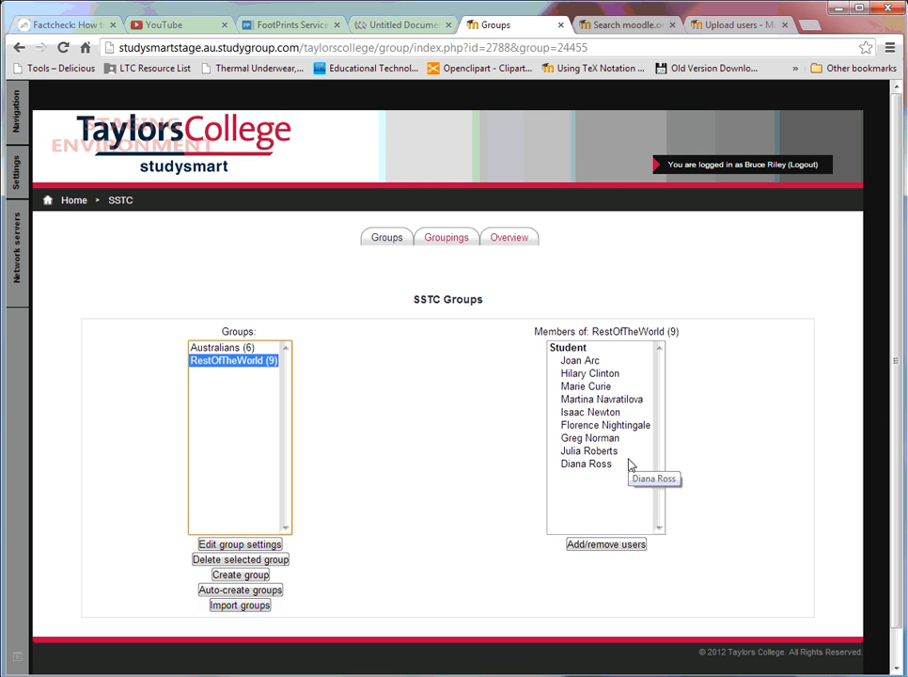
{"action": "left_click", "coordinate": [604, 440]}
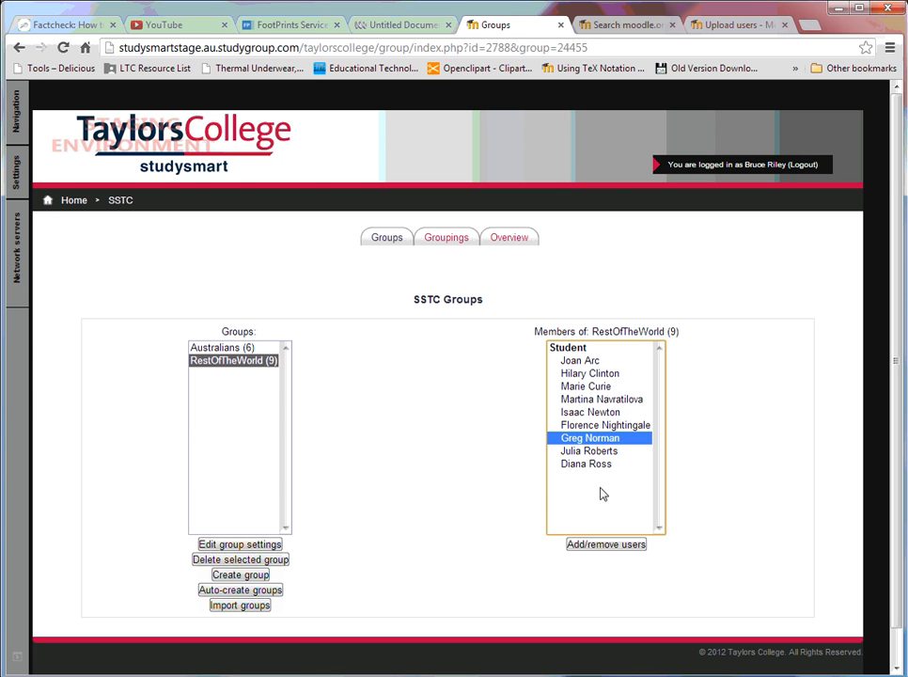
{"action": "left_click", "coordinate": [601, 548]}
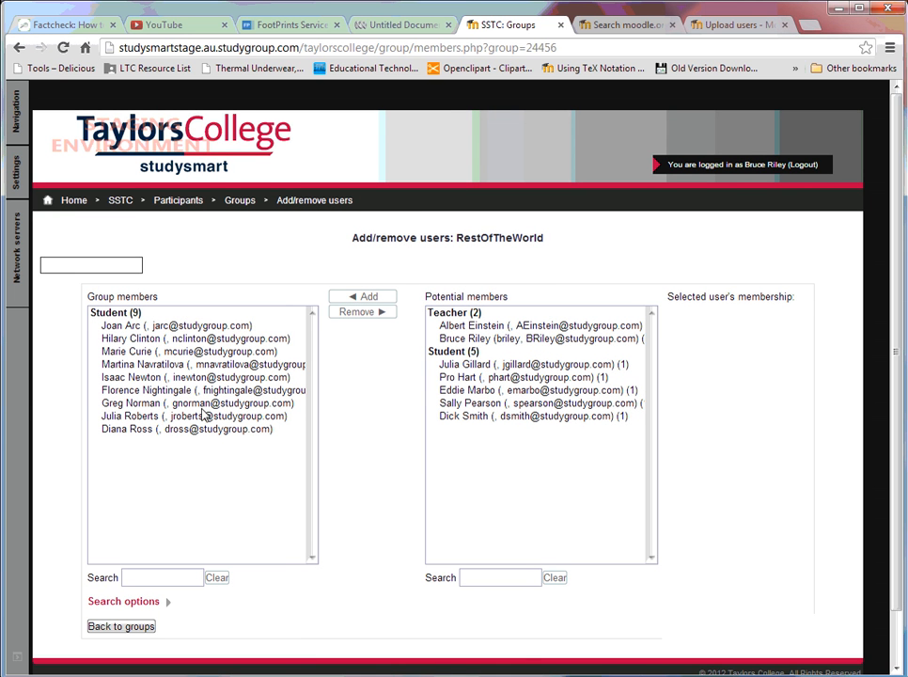
{"action": "left_click", "coordinate": [191, 404]}
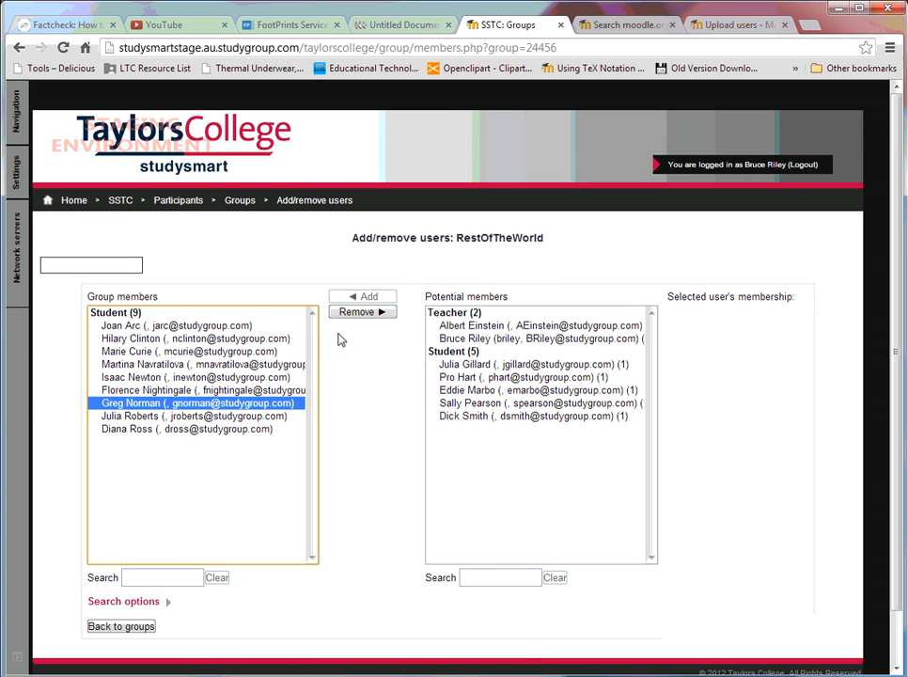
{"action": "left_click", "coordinate": [352, 316]}
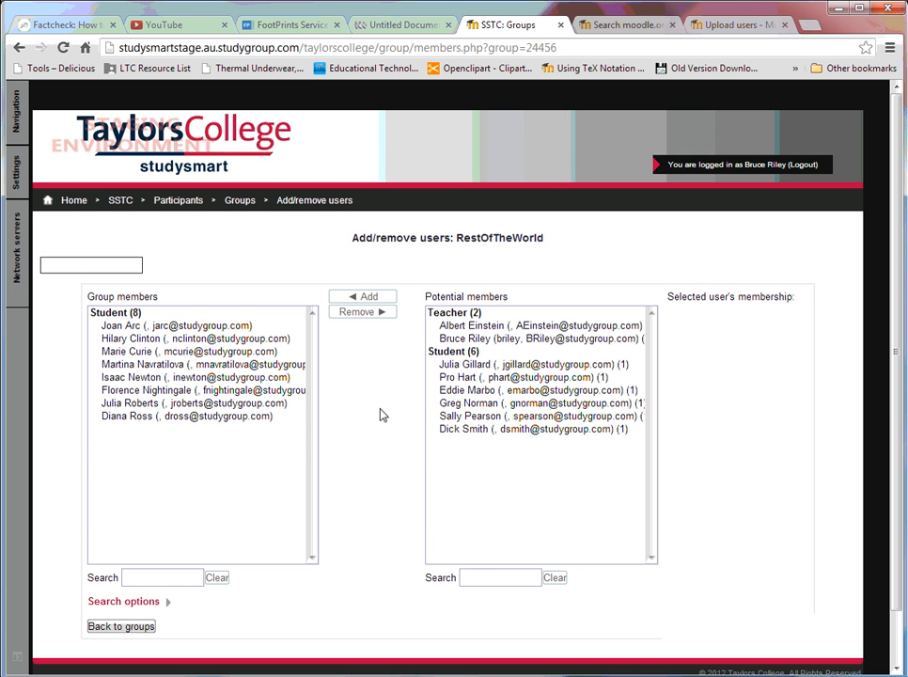
{"action": "left_click", "coordinate": [147, 630]}
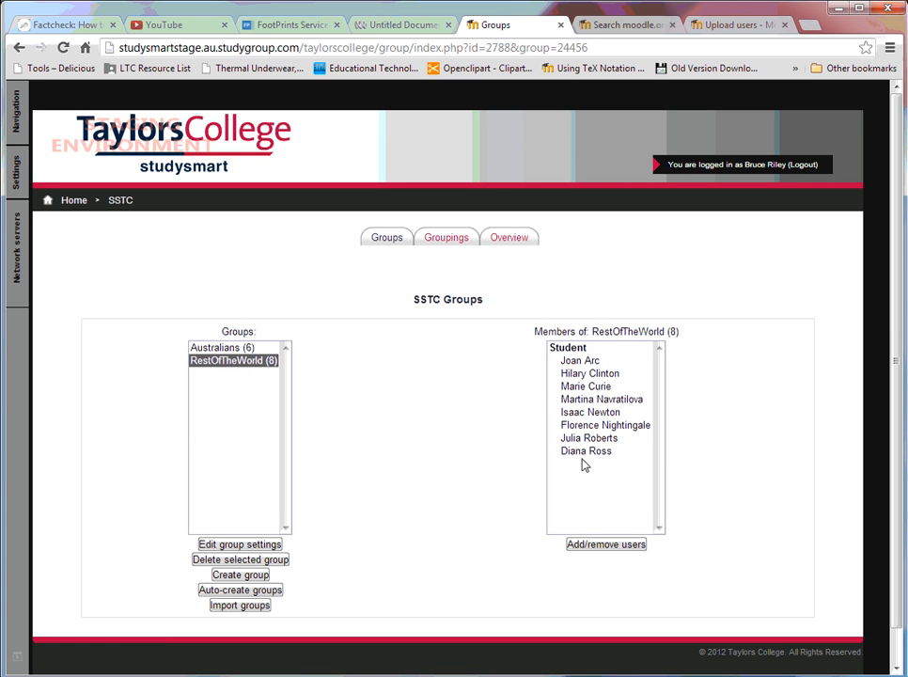
{"action": "left_click", "coordinate": [232, 350]}
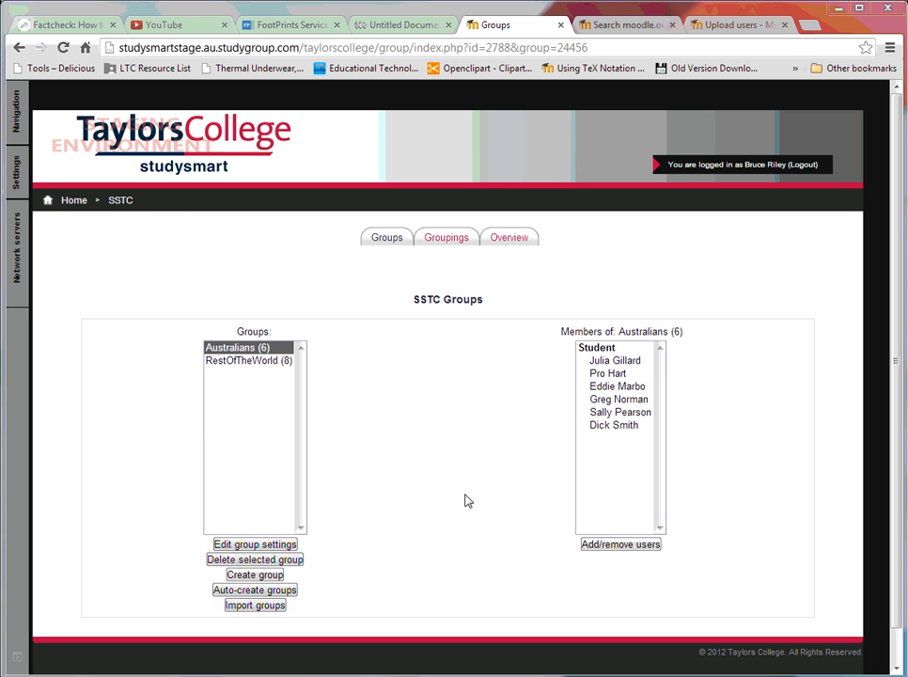
{"action": "left_click", "coordinate": [601, 547]}
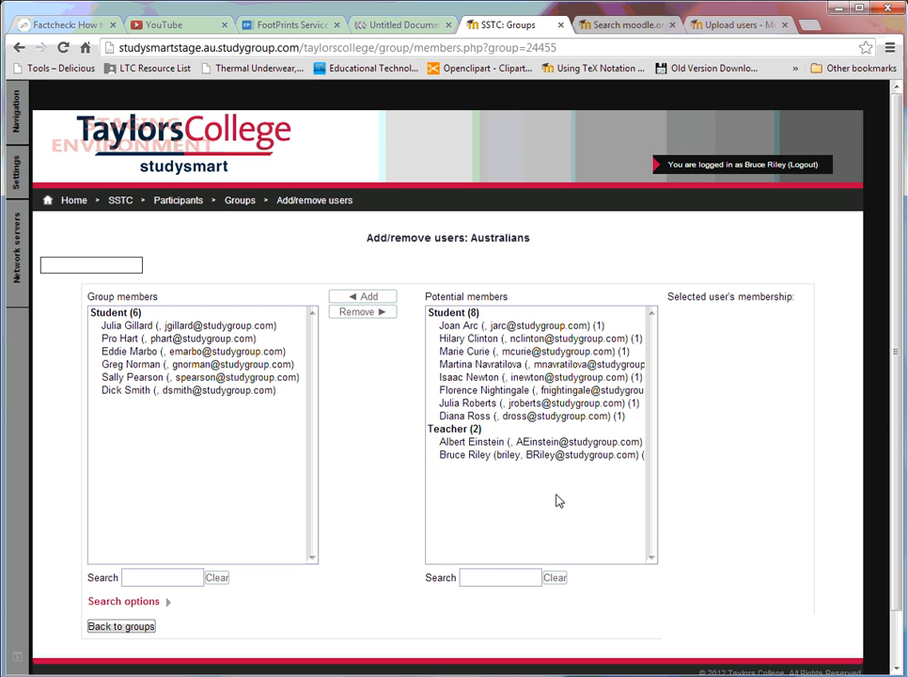
{"action": "left_click", "coordinate": [495, 418]}
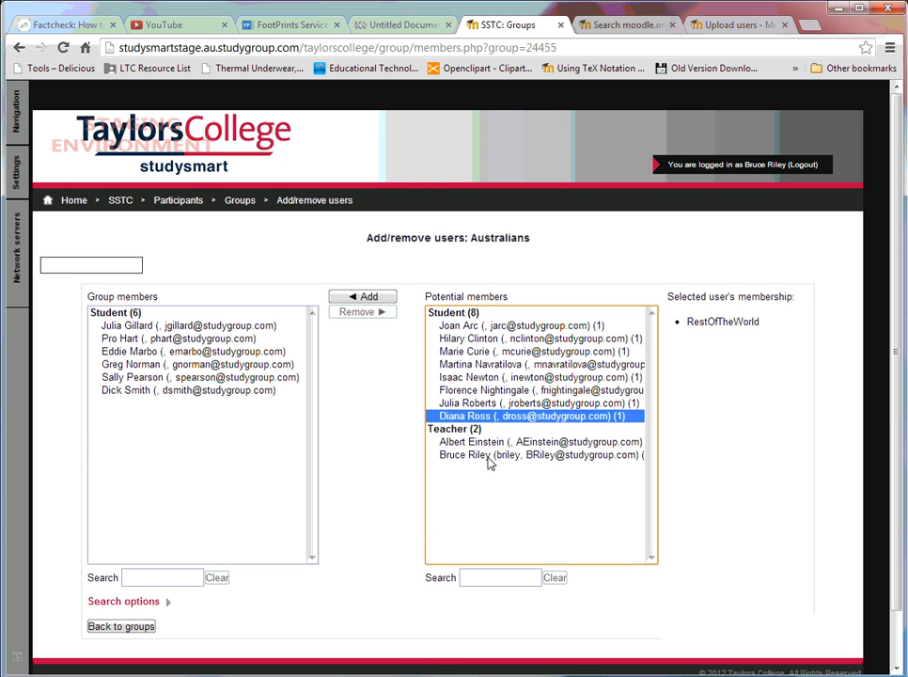
{"action": "left_click", "coordinate": [488, 458], "text": "ctrl"}
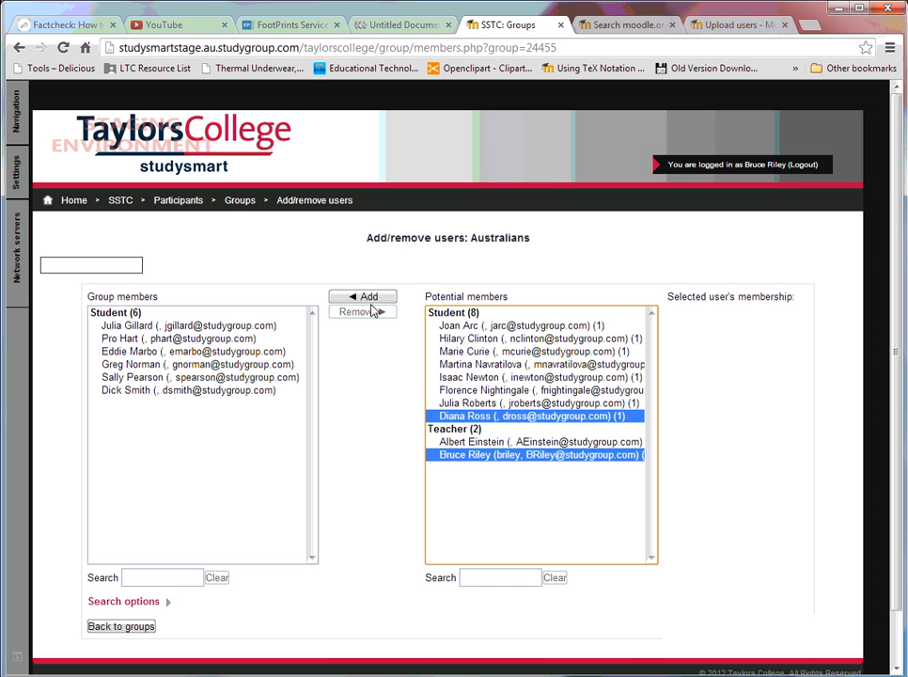
{"action": "left_click", "coordinate": [476, 459]}
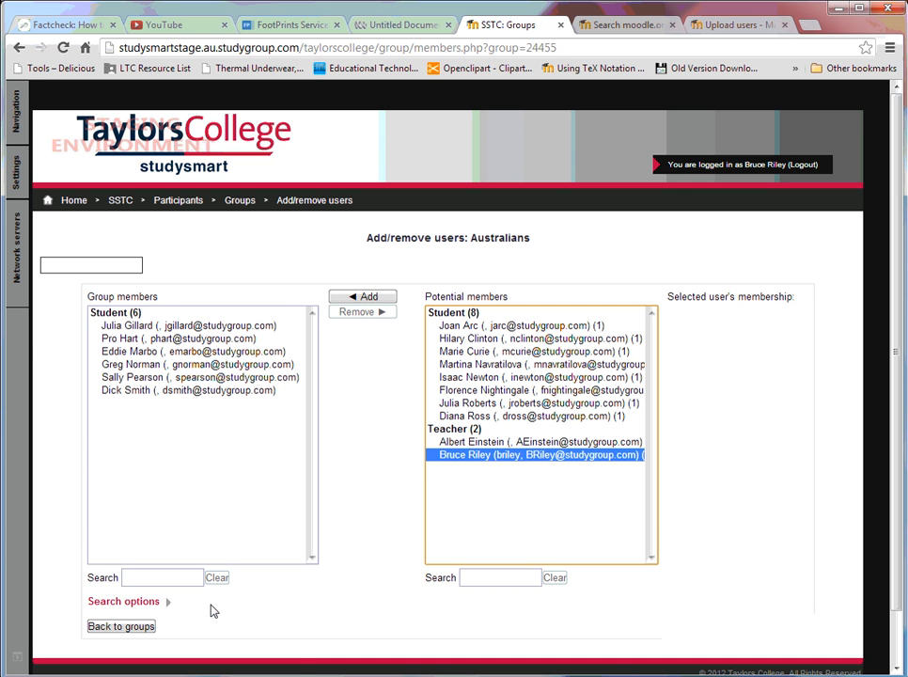
{"action": "left_click", "coordinate": [139, 629]}
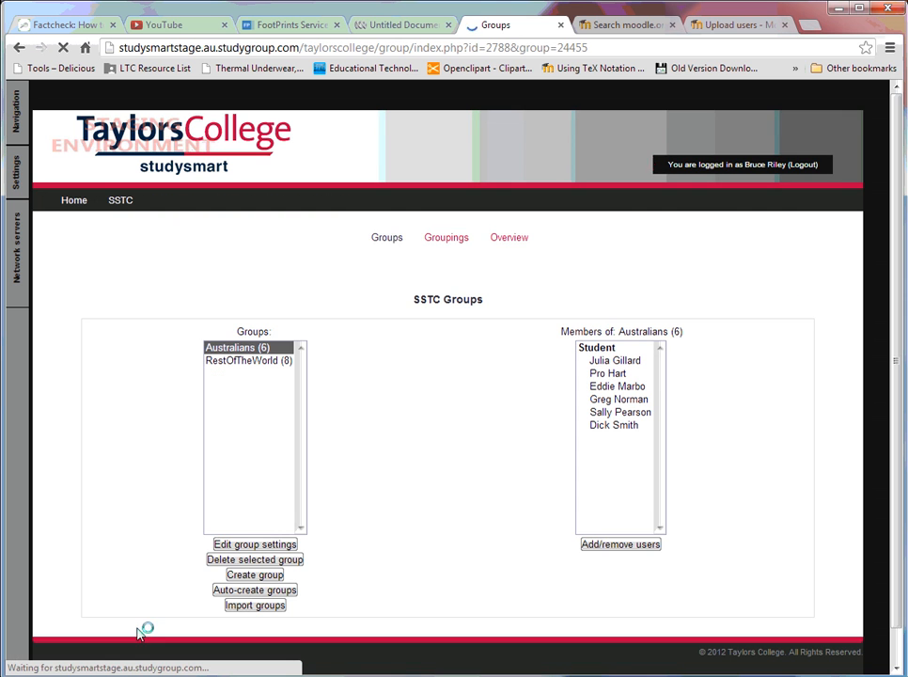
Step: Go back to the SSTC course page
{"action": "left_click", "coordinate": [17, 177]}
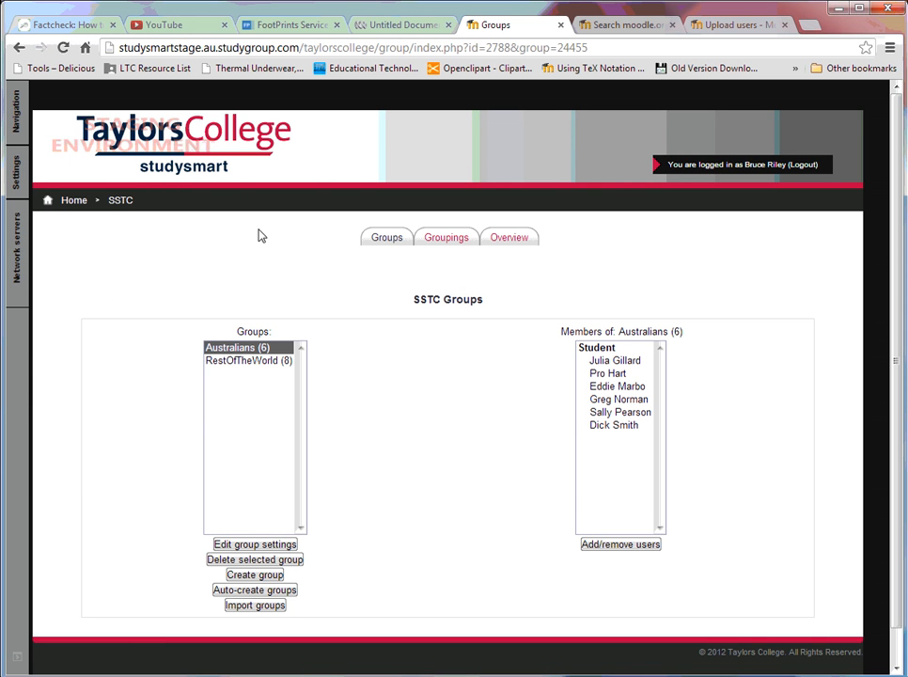
{"action": "left_click", "coordinate": [121, 201]}
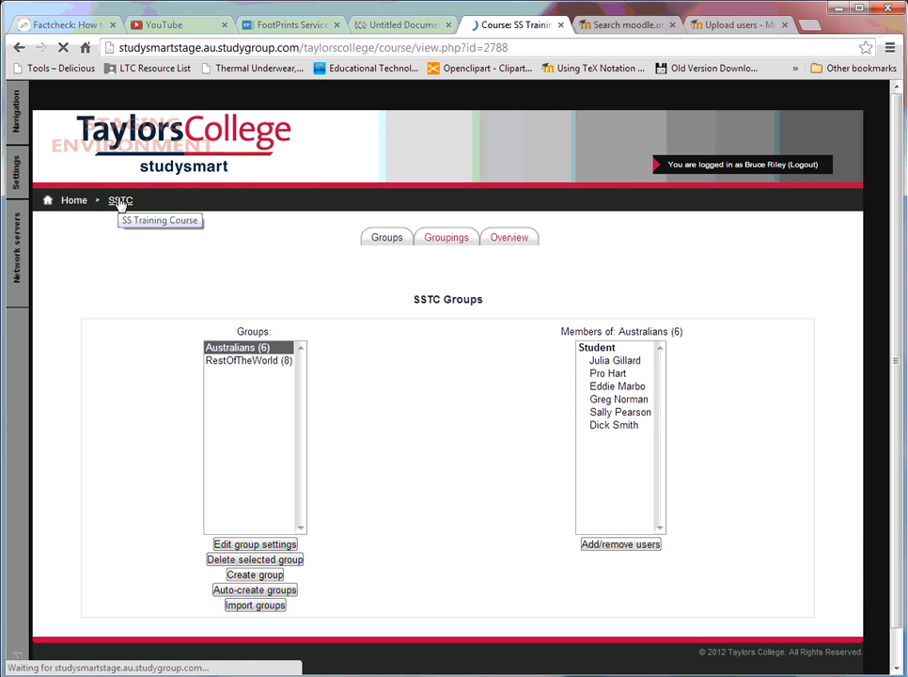